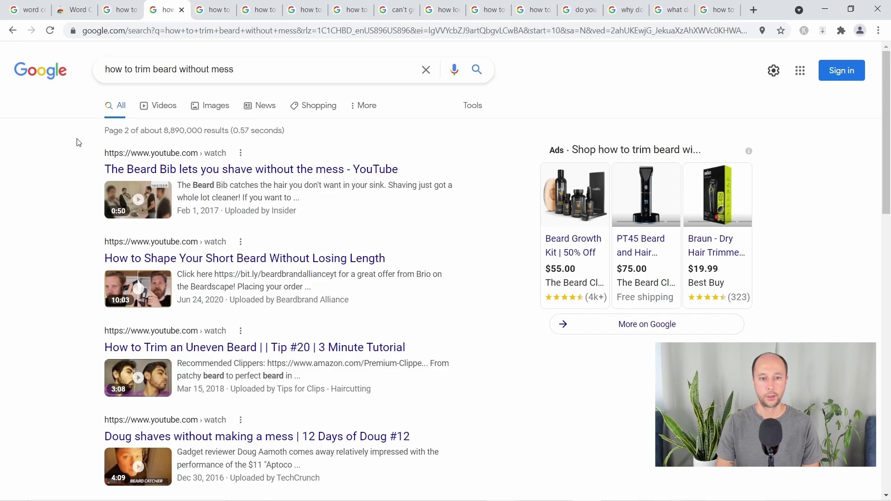
Reopen page 1 of the 'how to trim beard without mess' results and scroll down to Related searches.
scroll(89, 151, "down", 17)
scroll(183, 332, "up", 3)
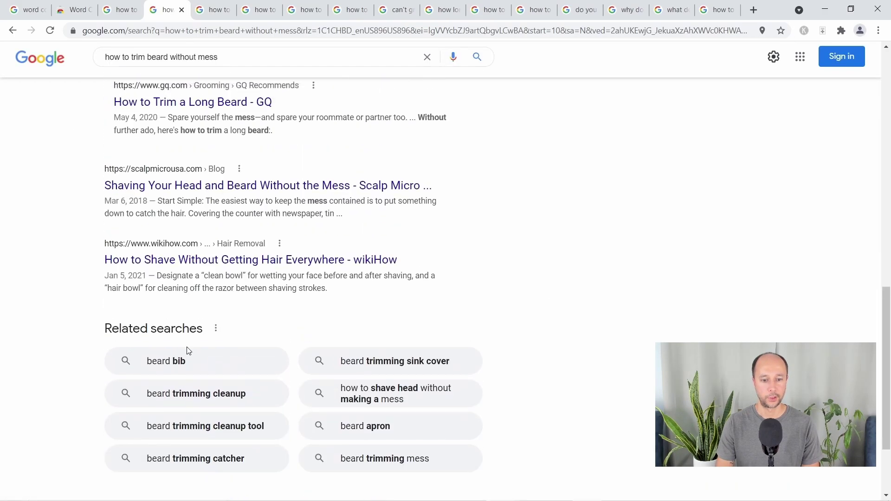
scroll(200, 366, "down", 1)
left_click(244, 471)
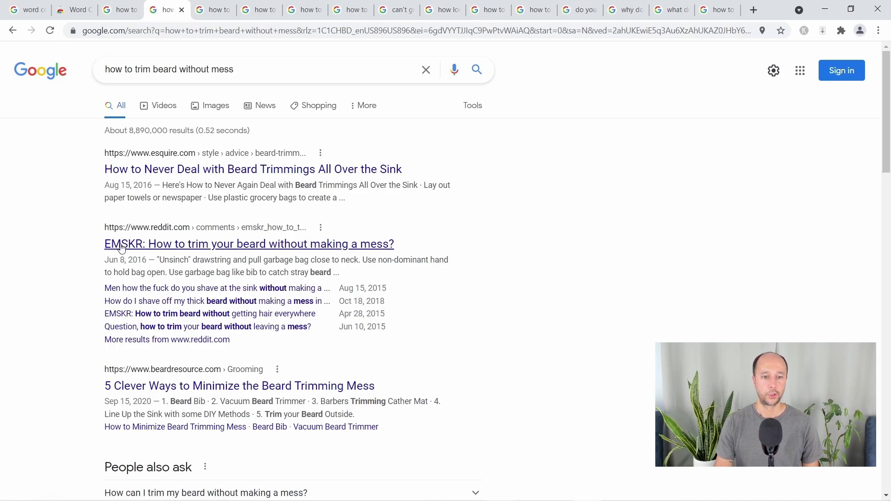
scroll(62, 223, "down", 4)
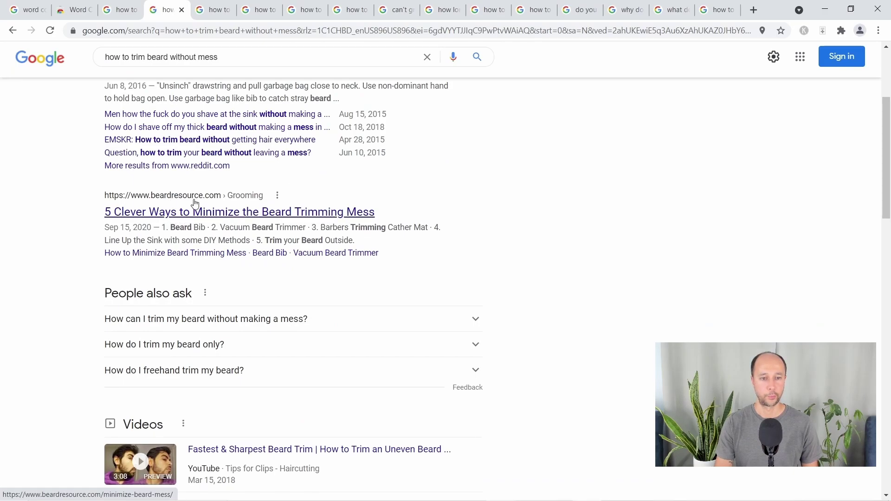
scroll(83, 225, "down", 8)
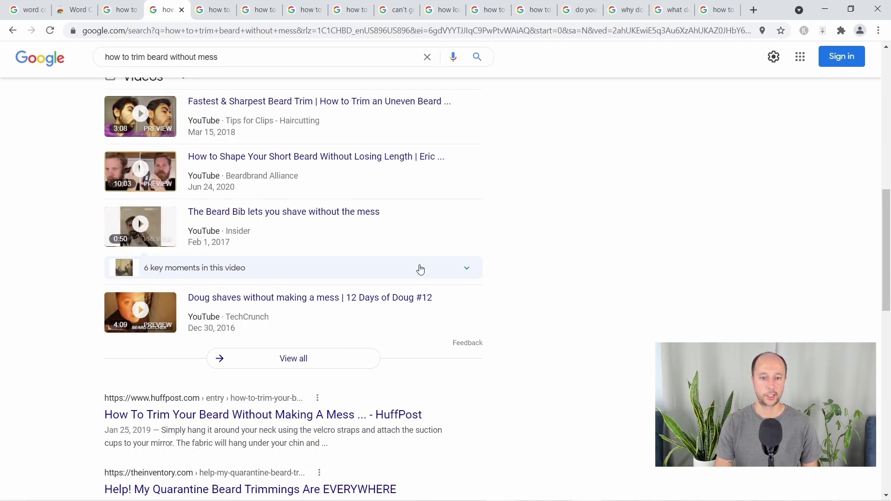
scroll(538, 243, "down", 5)
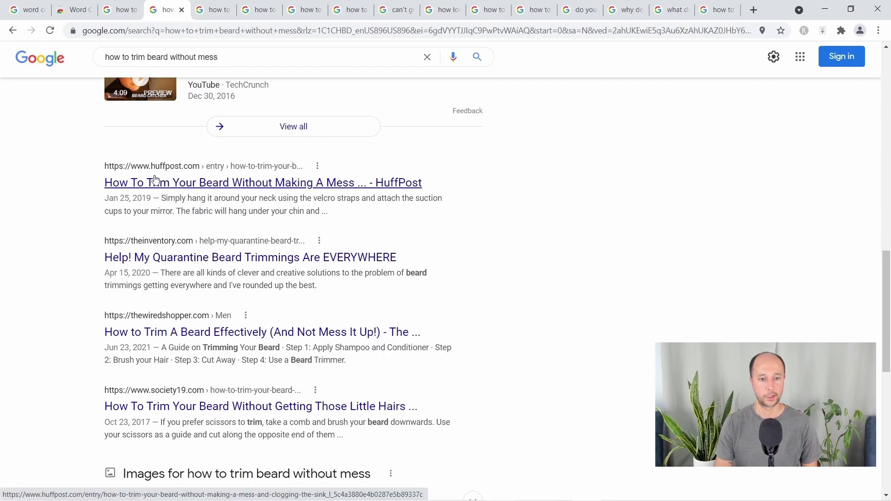
scroll(88, 223, "down", 3)
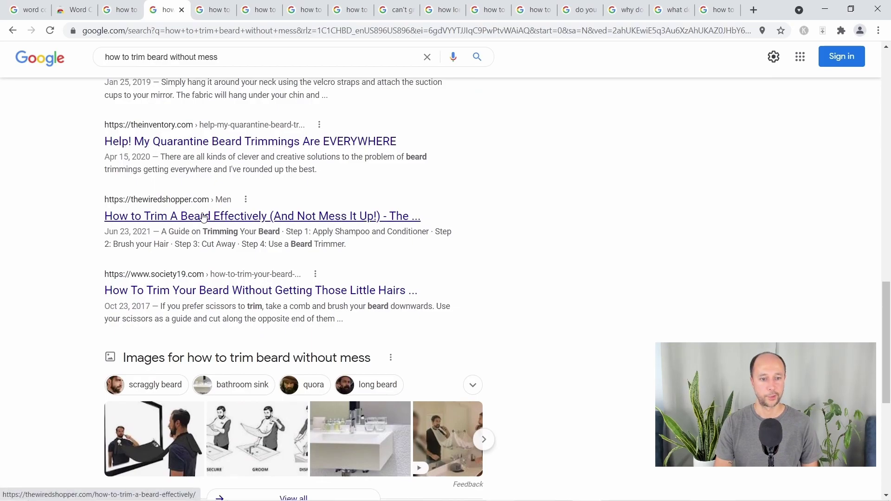
scroll(192, 232, "down", 2)
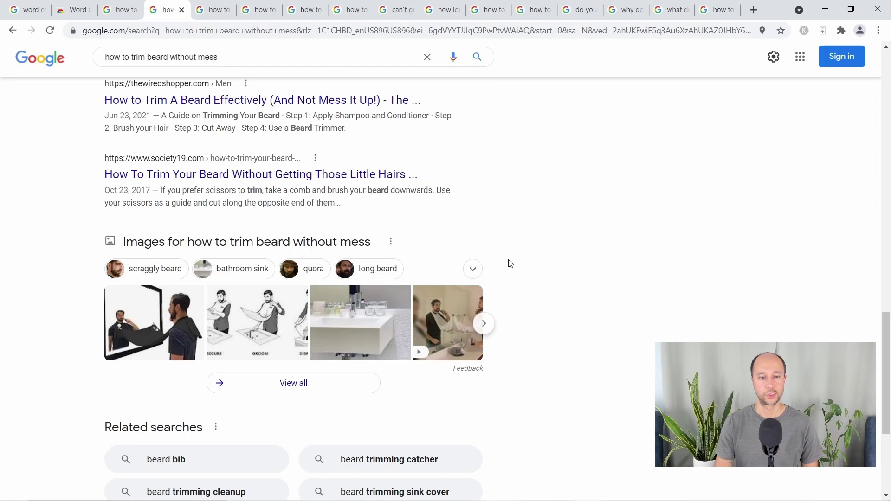
scroll(527, 264, "down", 5)
Open page 2 of the beard-mess results and scroll through the HuffPost, The Inventory and Society19 articles.
left_click(237, 414)
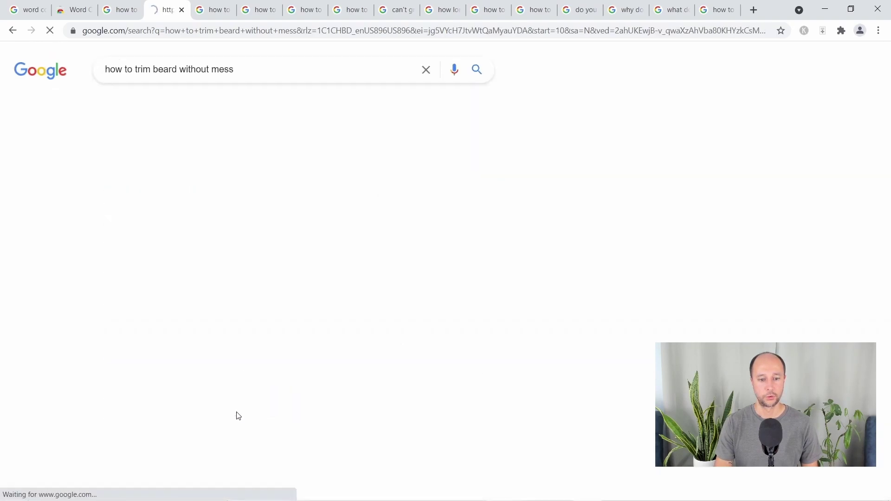
scroll(71, 278, "down", 2)
scroll(72, 278, "down", 2)
scroll(72, 241, "down", 1)
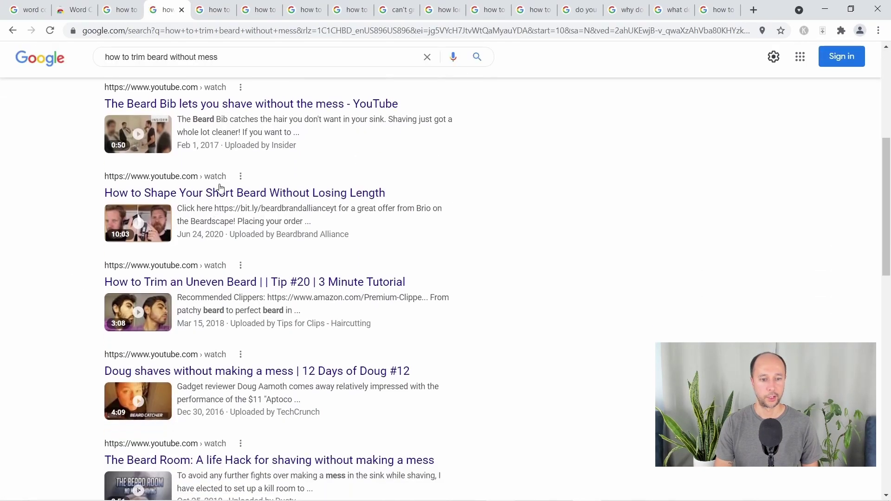
scroll(265, 269, "down", 2)
scroll(276, 260, "down", 4)
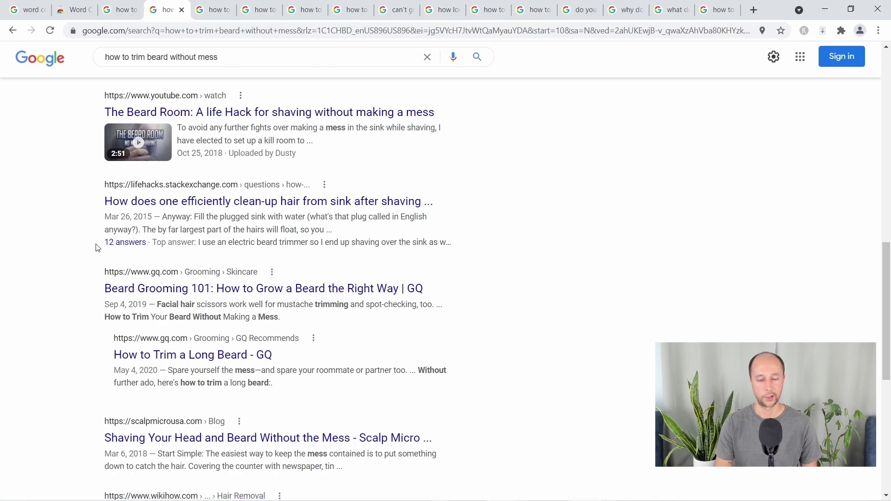
scroll(103, 259, "down", 3)
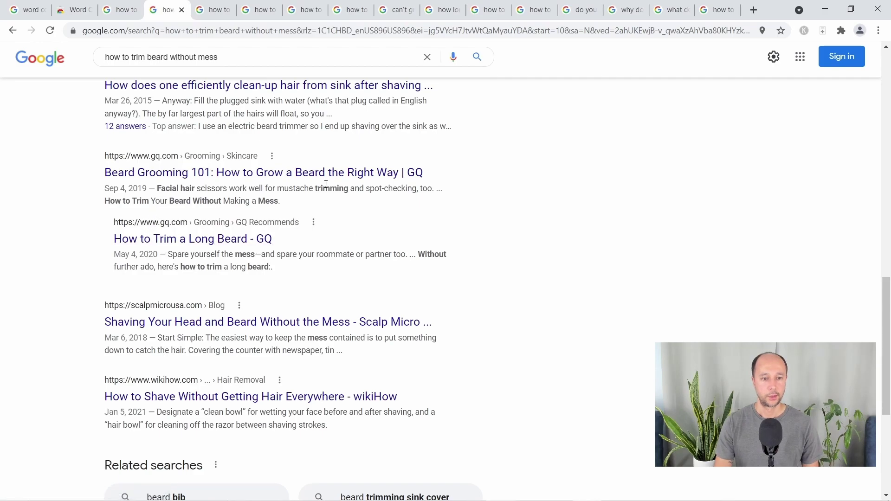
Highlight the trim-beard line in the GQ snippet, then bring up the 'how to shave beard without clogging sink' results.
left_click_drag(275, 203, 110, 205)
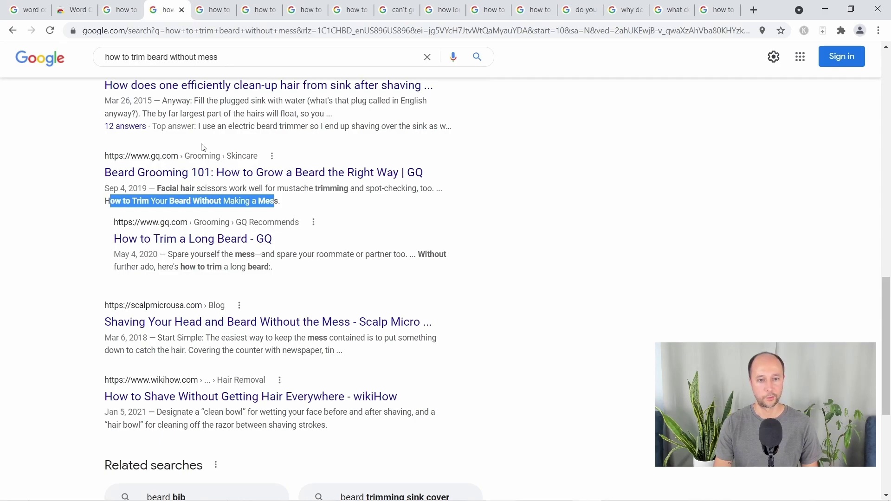
left_click(66, 225)
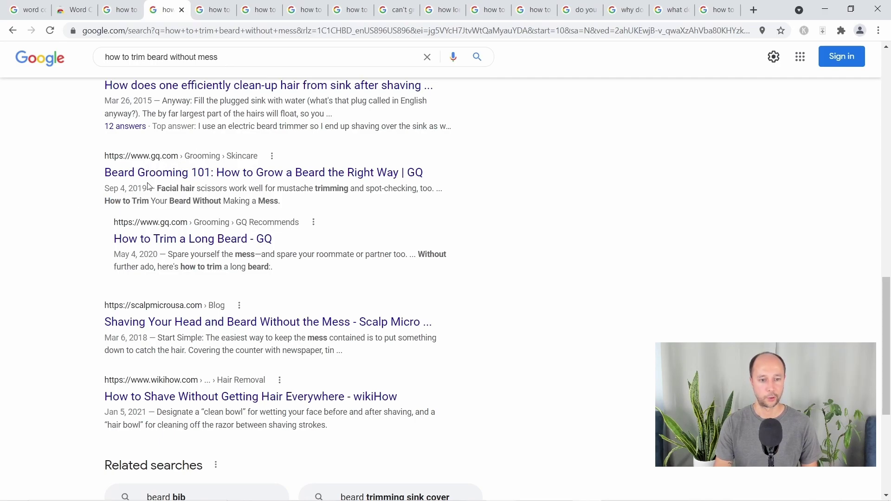
scroll(149, 186, "down", 1)
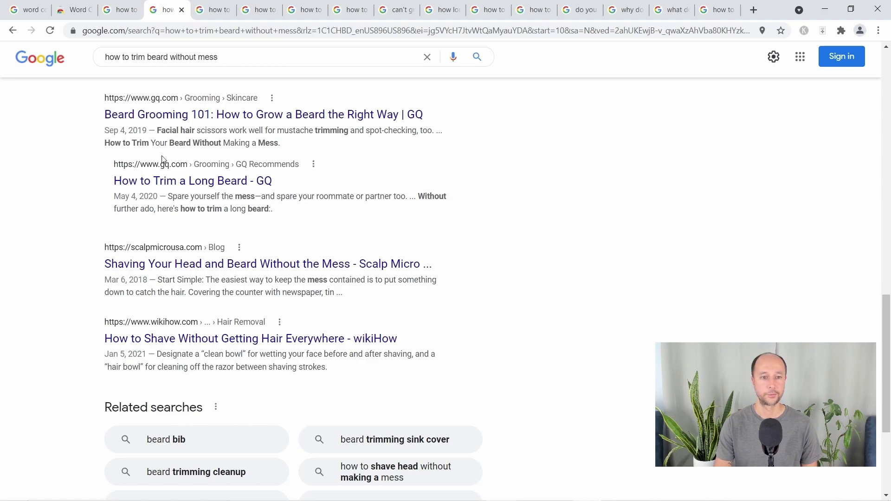
left_click(207, 15)
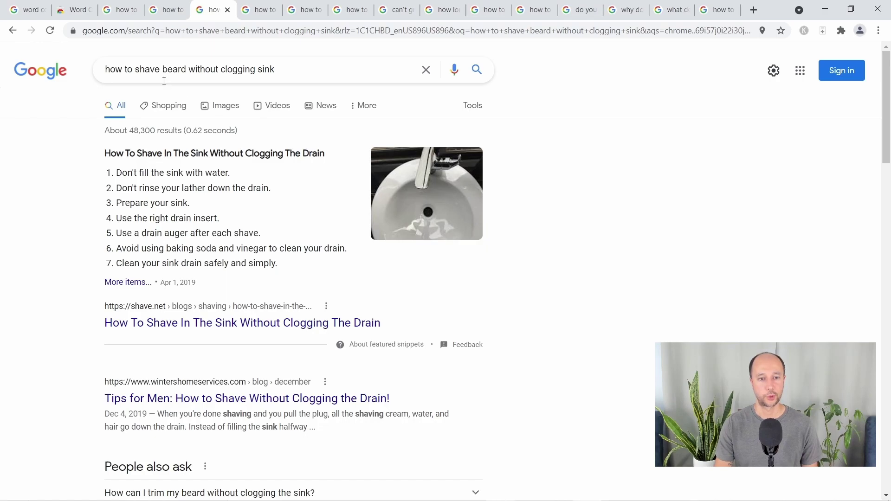
Compare the beard-mess results with the clogging-sink results, selecting part of the query and dismissing the suggestions.
left_click(169, 13)
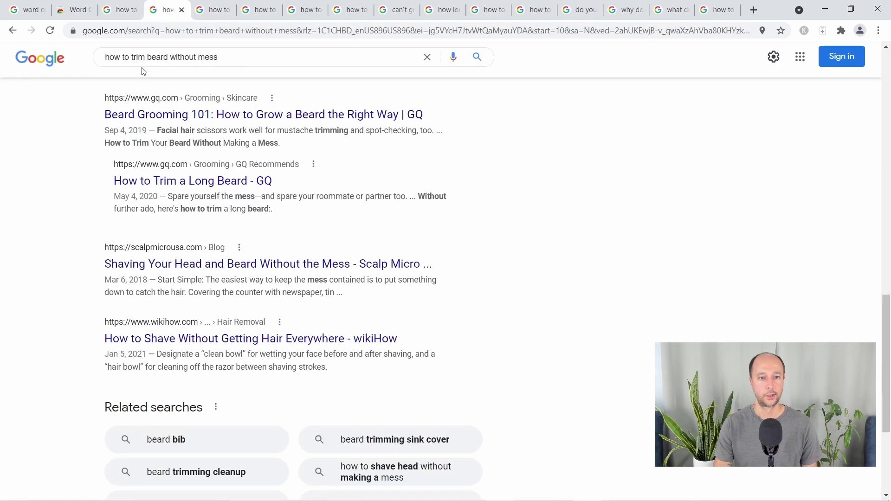
left_click(209, 13)
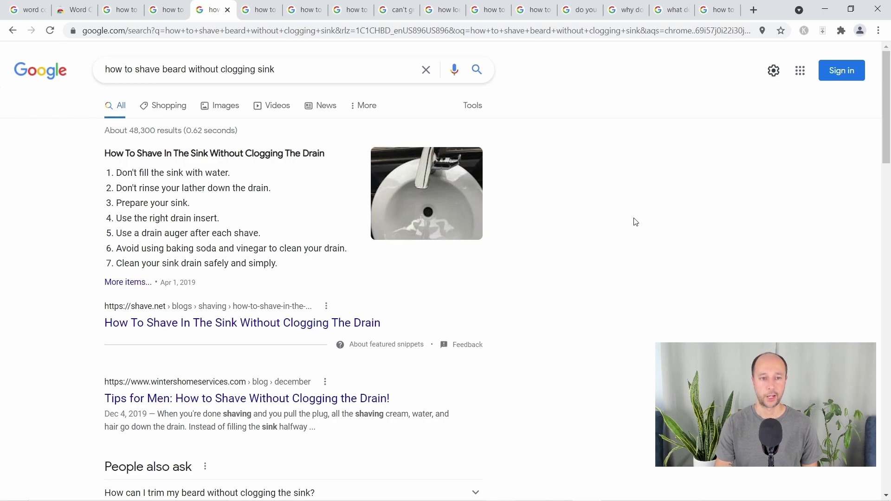
left_click_drag(278, 69, 221, 71)
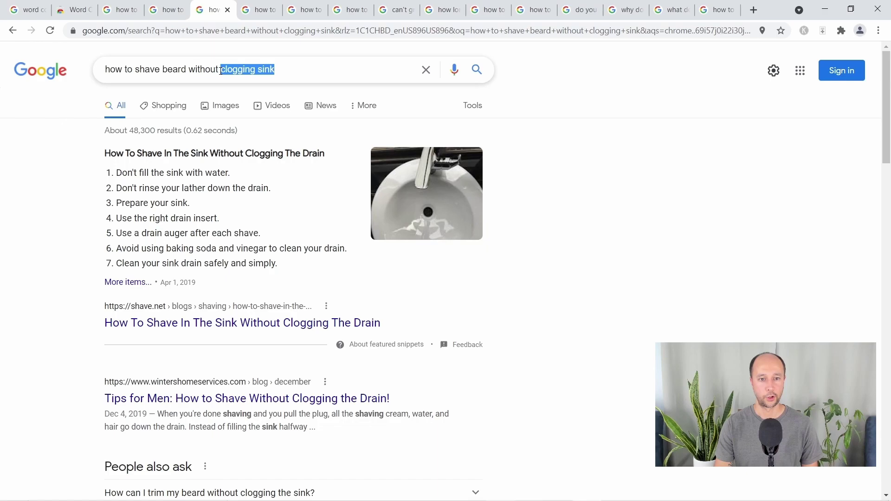
left_click(607, 141)
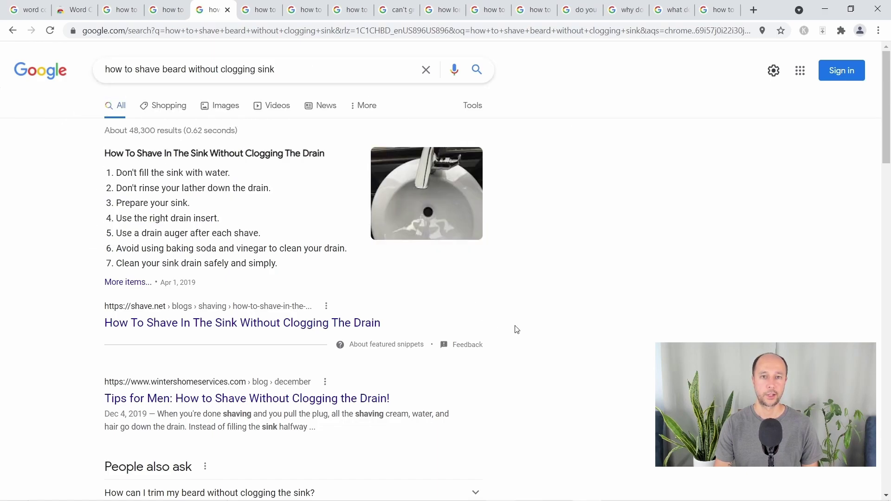
Recheck the beard-mess and clogging-sink results, then bring up the 'how to remove moustache without shaving' results.
left_click(171, 7)
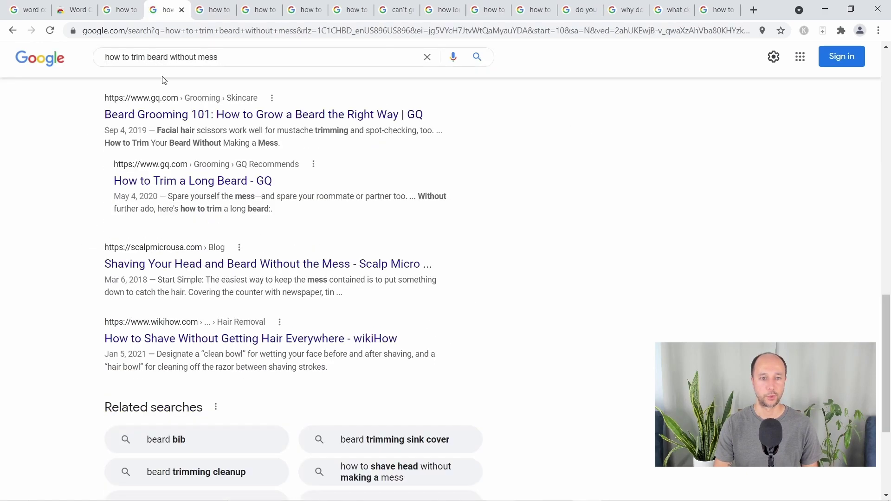
left_click(219, 17)
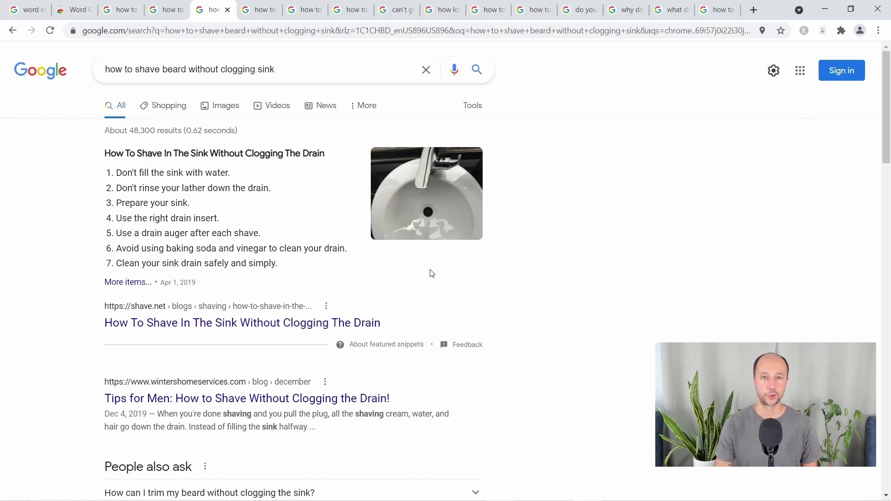
scroll(545, 231, "down", 10)
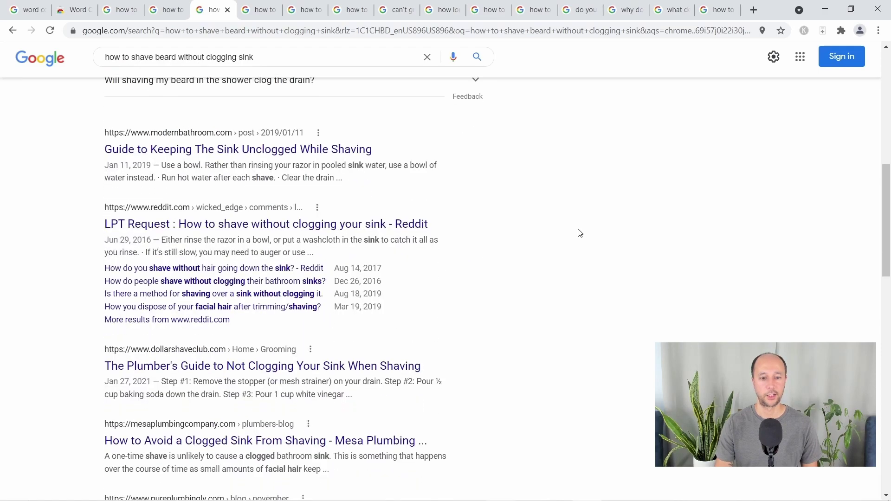
scroll(579, 233, "up", 10)
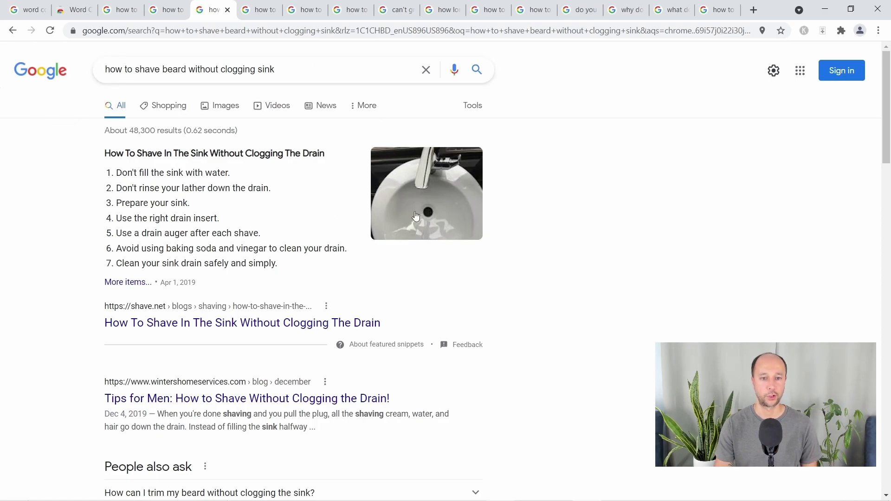
left_click(159, 11)
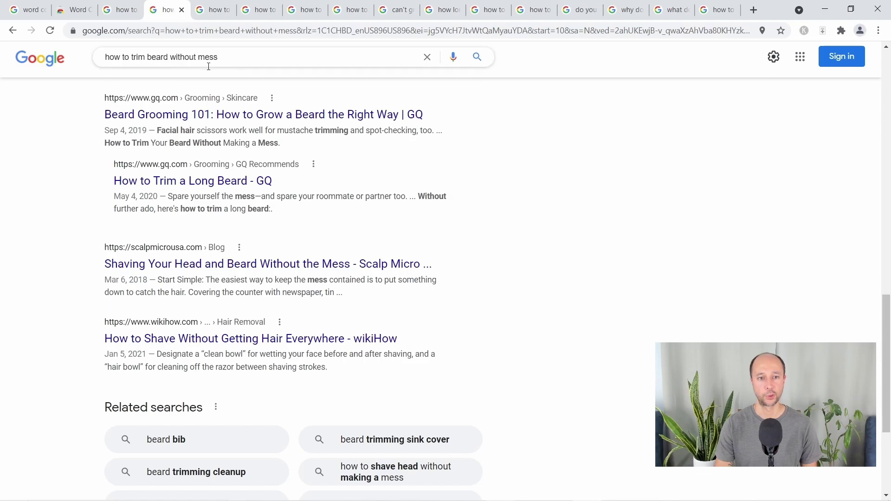
left_click(255, 11)
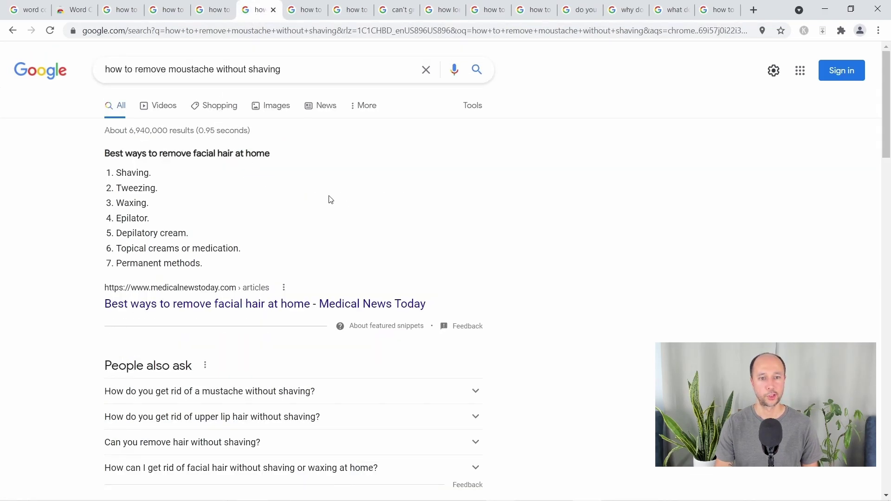
scroll(124, 205, "down", 4)
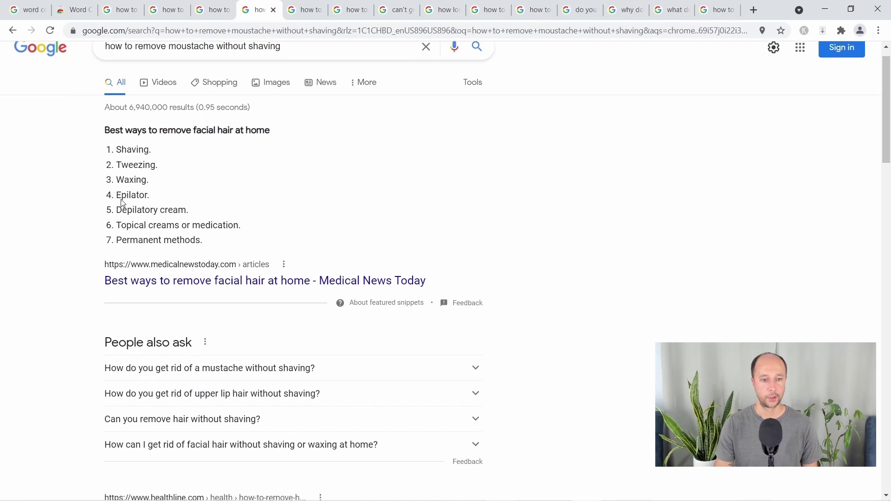
scroll(92, 203, "up", 4)
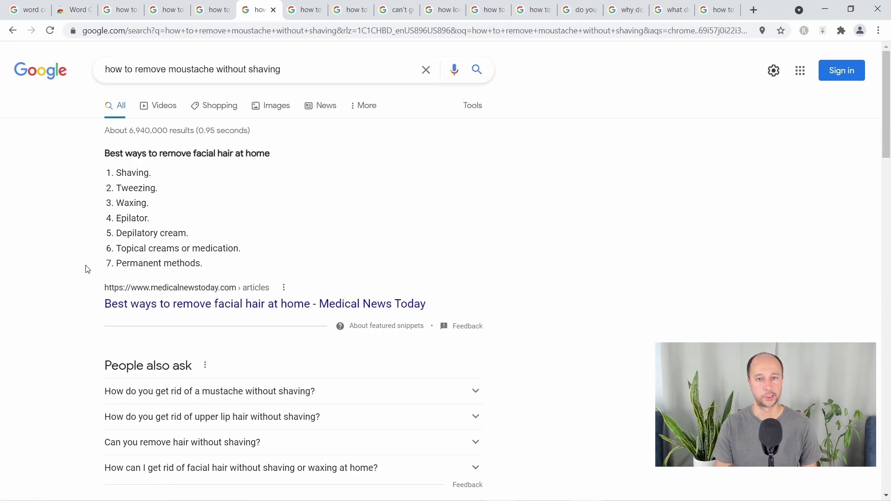
scroll(82, 279, "down", 7)
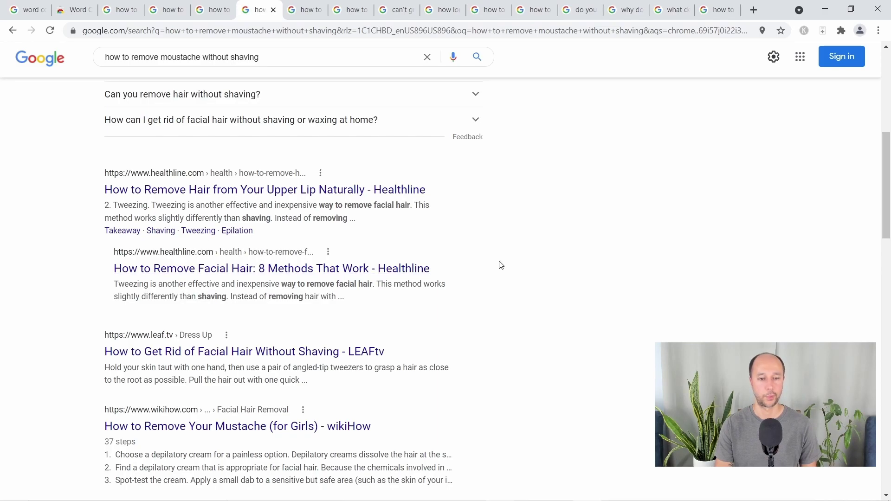
scroll(132, 176, "up", 3)
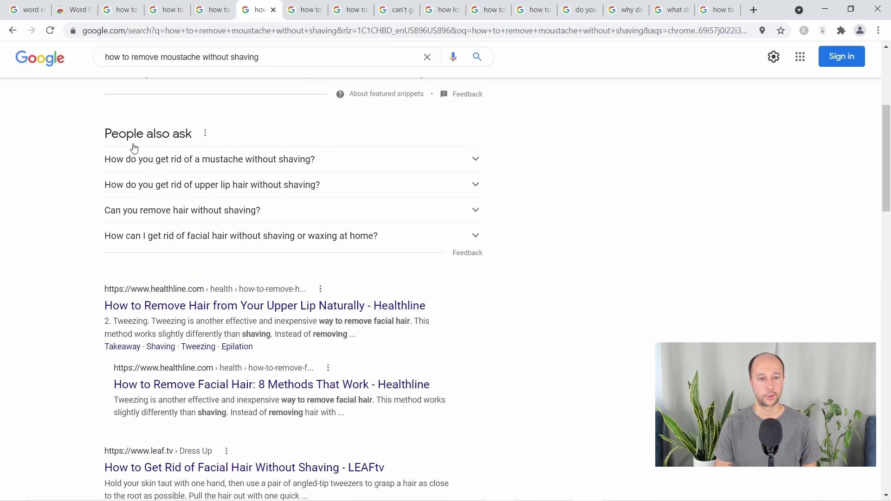
scroll(105, 253, "down", 3)
scroll(111, 195, "up", 6)
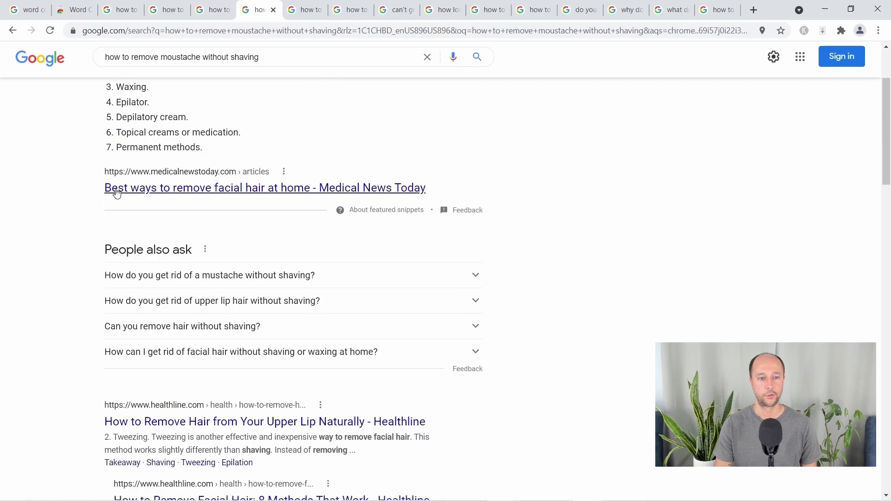
scroll(188, 180, "down", 5)
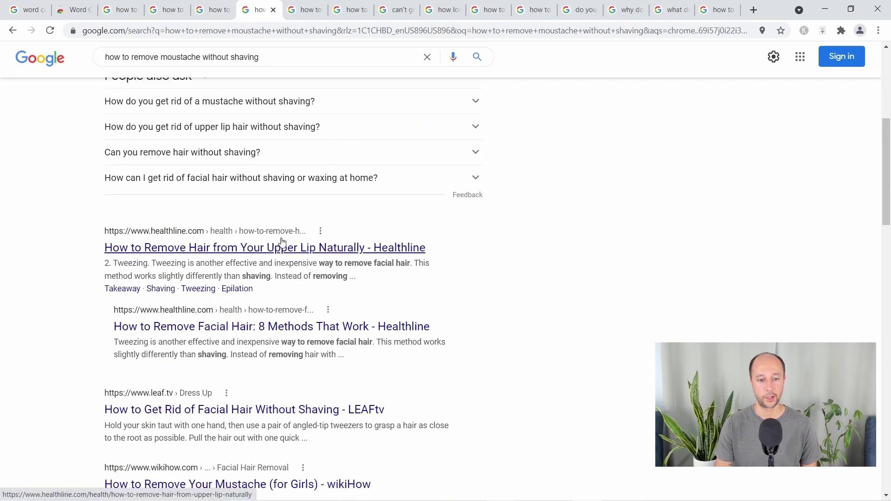
scroll(270, 236, "down", 3)
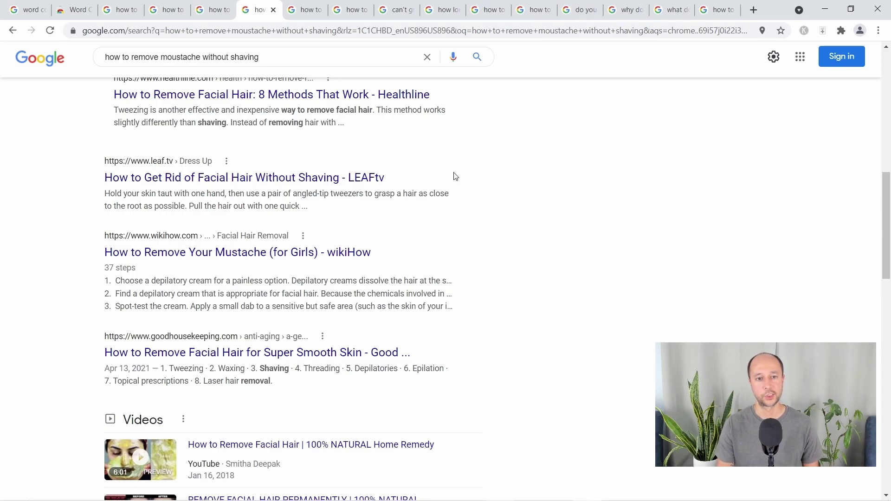
scroll(510, 269, "up", 10)
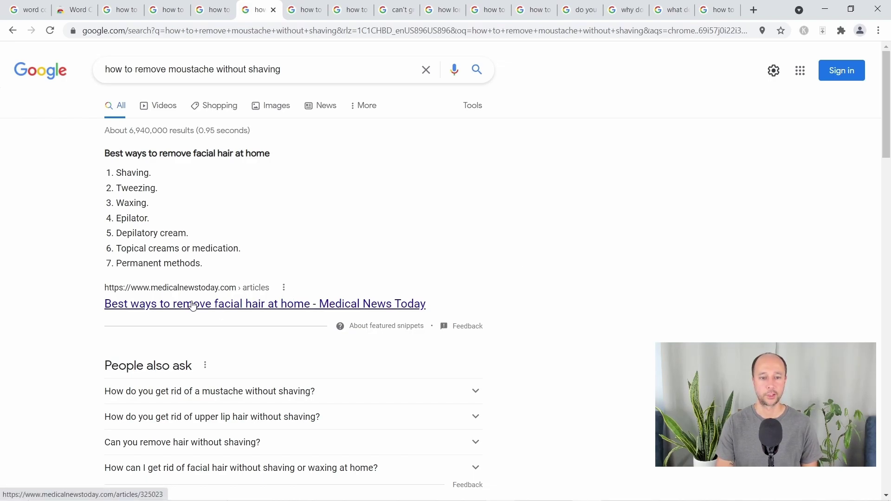
scroll(198, 262, "down", 7)
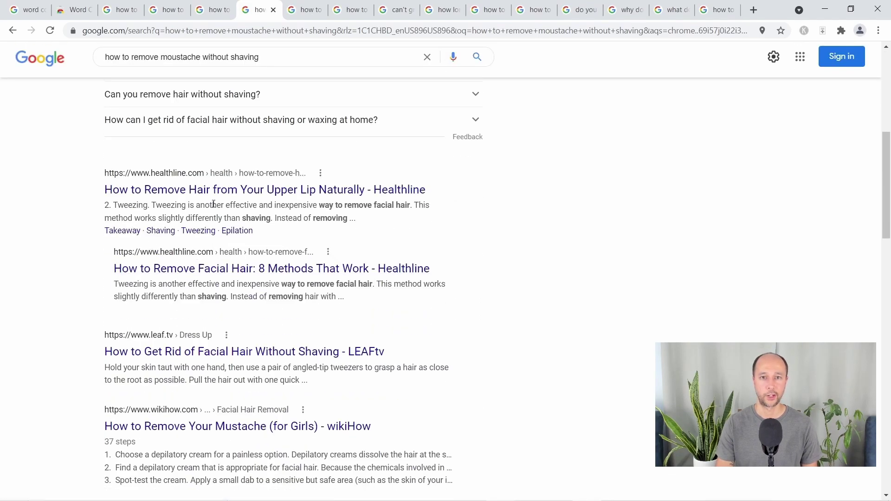